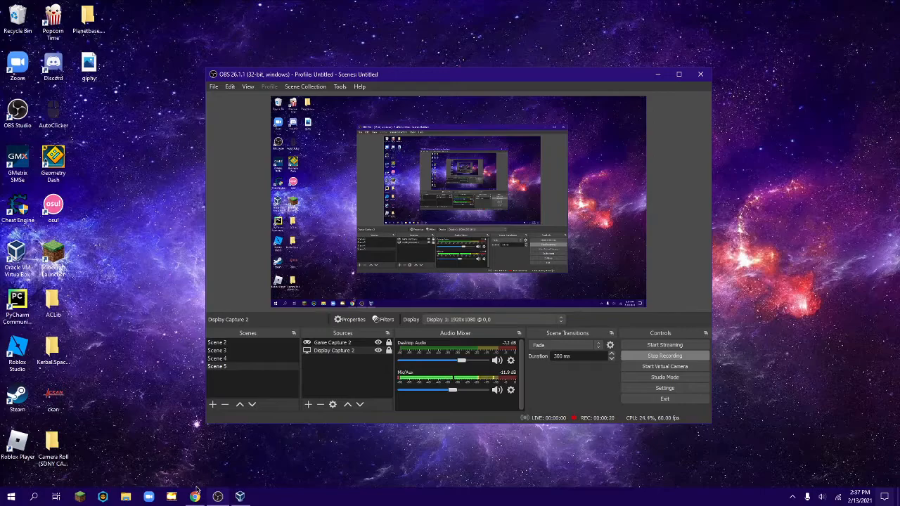
Switch to Chrome and download the VirtualBox 6.1.18 Windows hosts installer from the VirtualBox downloads page.
left_click(197, 495)
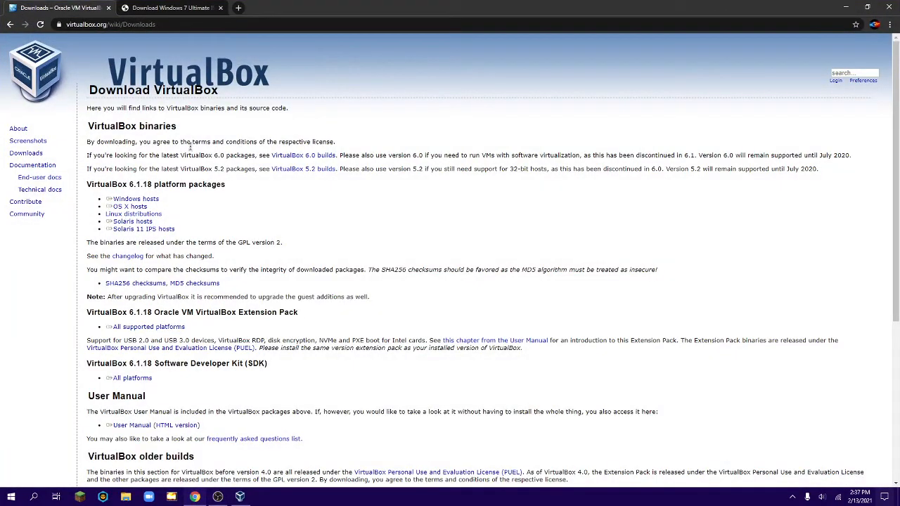
triple_click(132, 200)
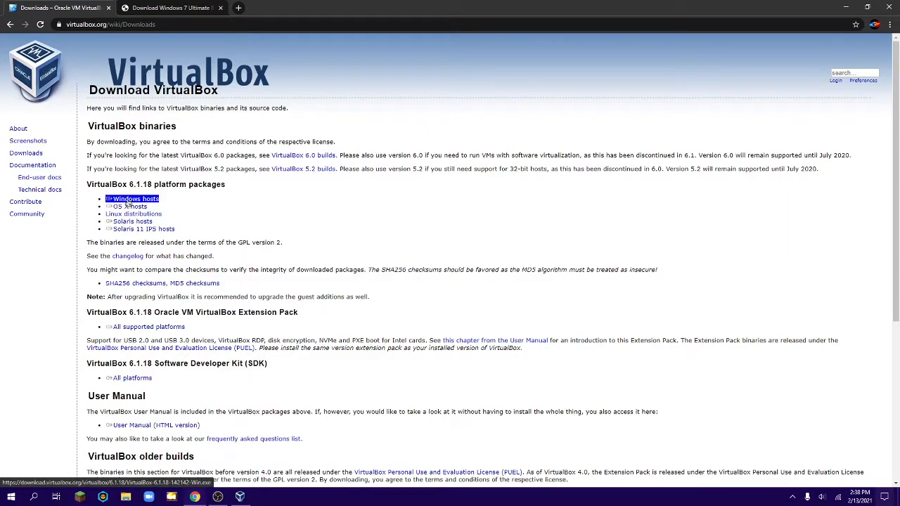
left_click(128, 203)
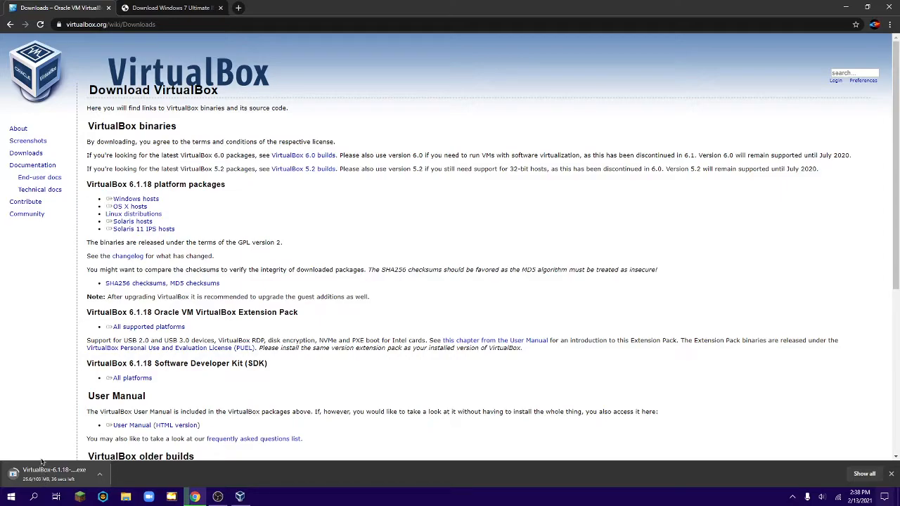
Start downloading the 64-bit Windows 7 Ultimate ISO from the Softlay page.
left_click(150, 10)
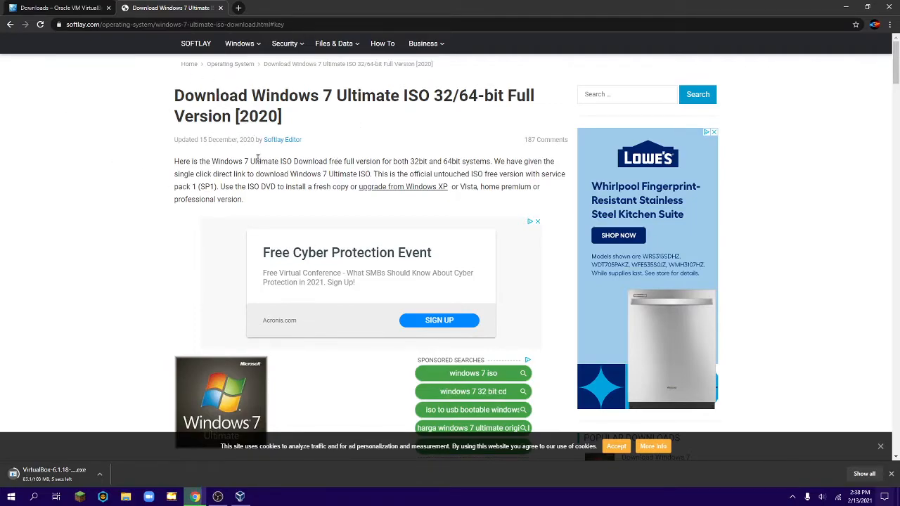
scroll(260, 165, "down", 5)
scroll(261, 164, "up", 2)
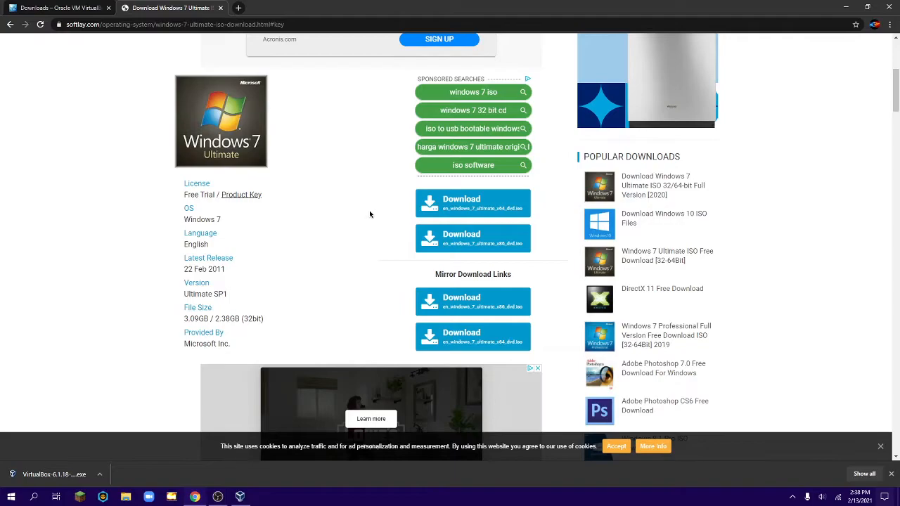
left_click(487, 207)
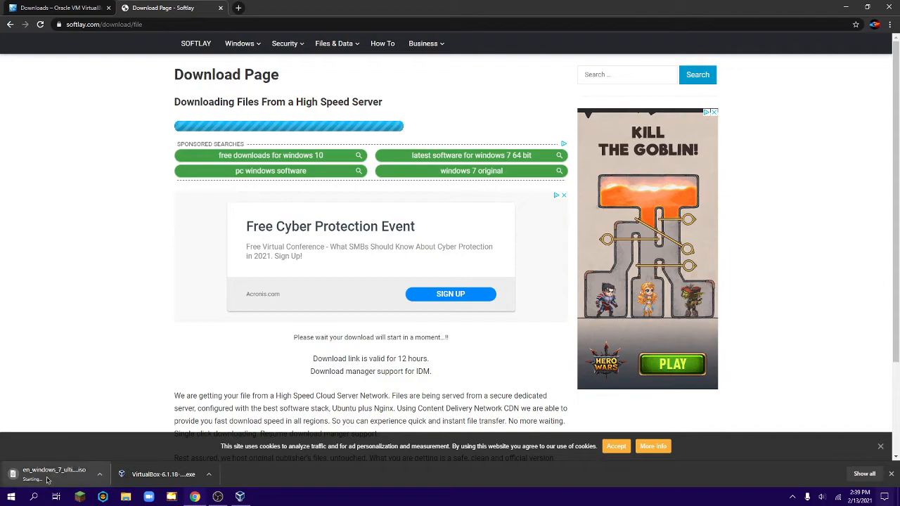
Cancel the Windows 7 ISO download, remove its entry from the download list, and close the browser.
left_click(220, 8)
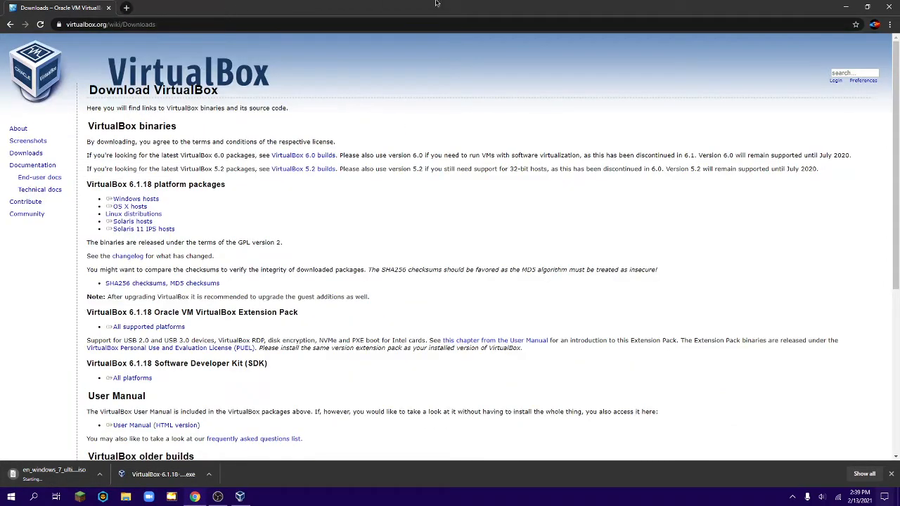
left_click(891, 24)
left_click(809, 87)
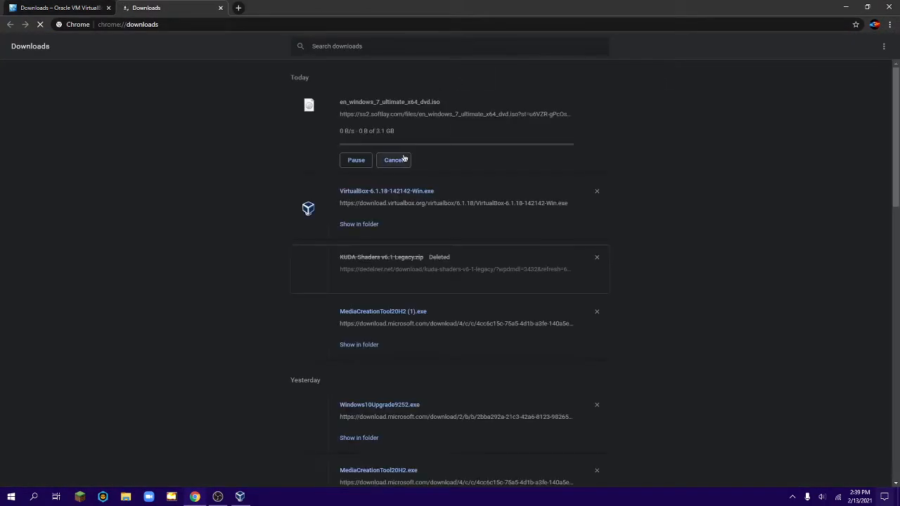
left_click(402, 160)
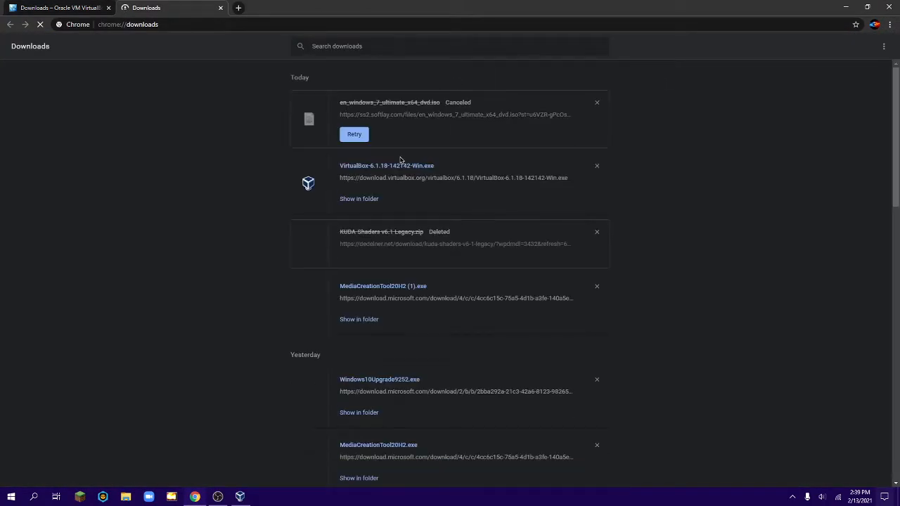
left_click(597, 103)
left_click(220, 8)
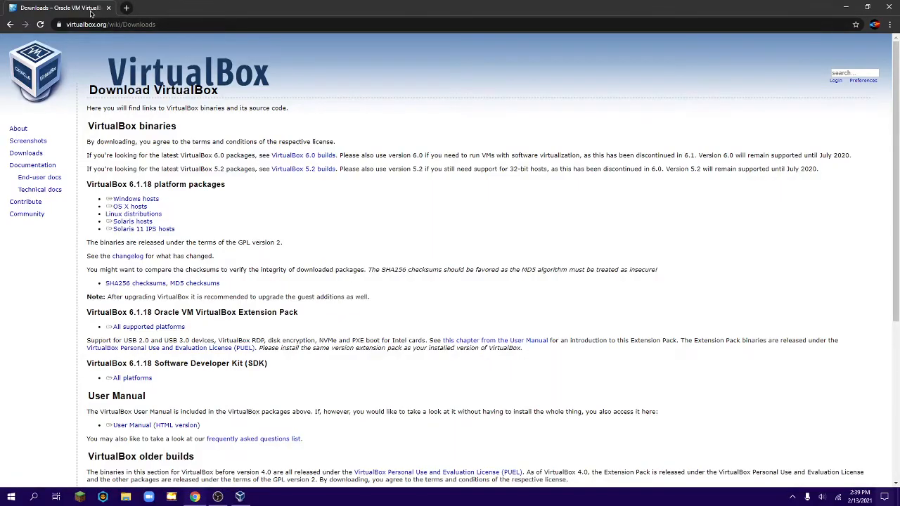
left_click(109, 8)
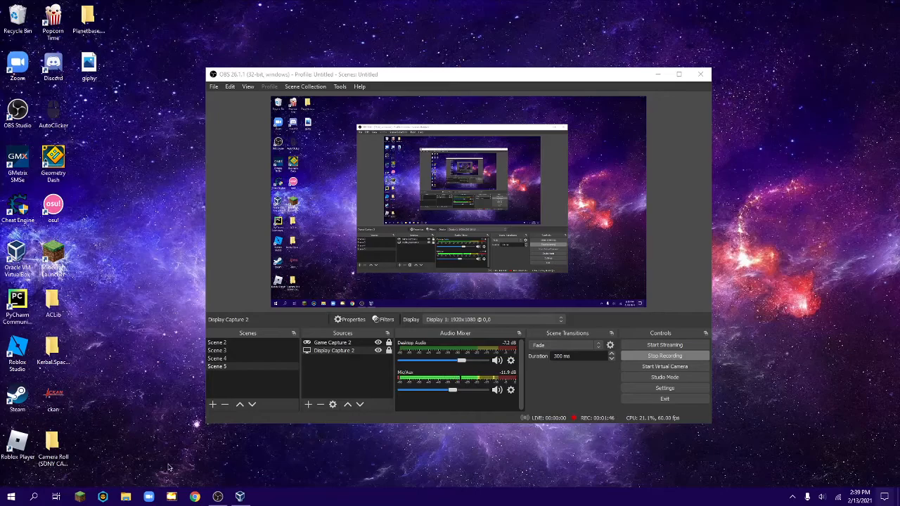
Run the VirtualBox-6.1.18-142142-Win installer from the Downloads folder and cancel its setup wizard.
left_click(128, 497)
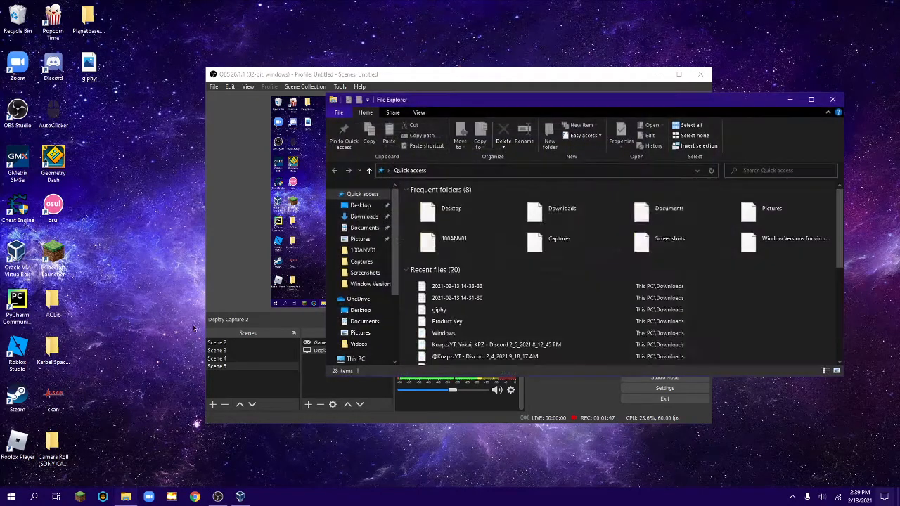
double_click(567, 210)
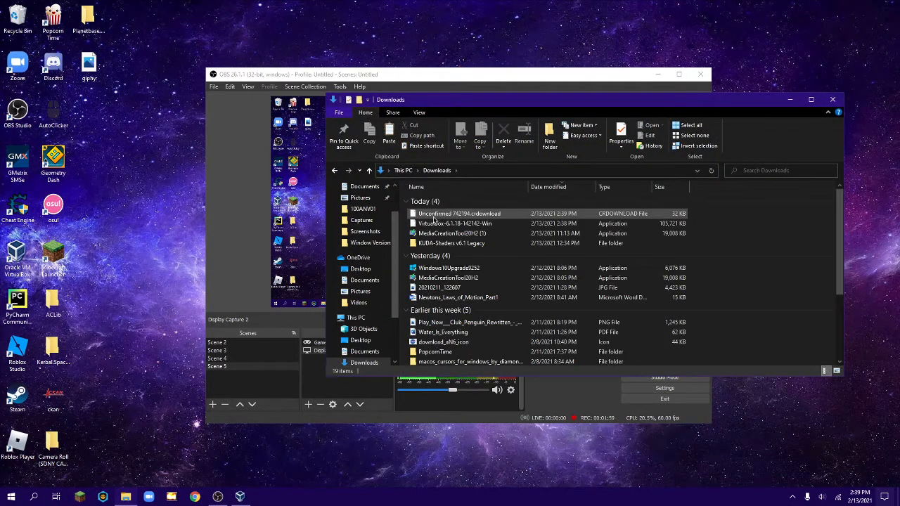
double_click(436, 225)
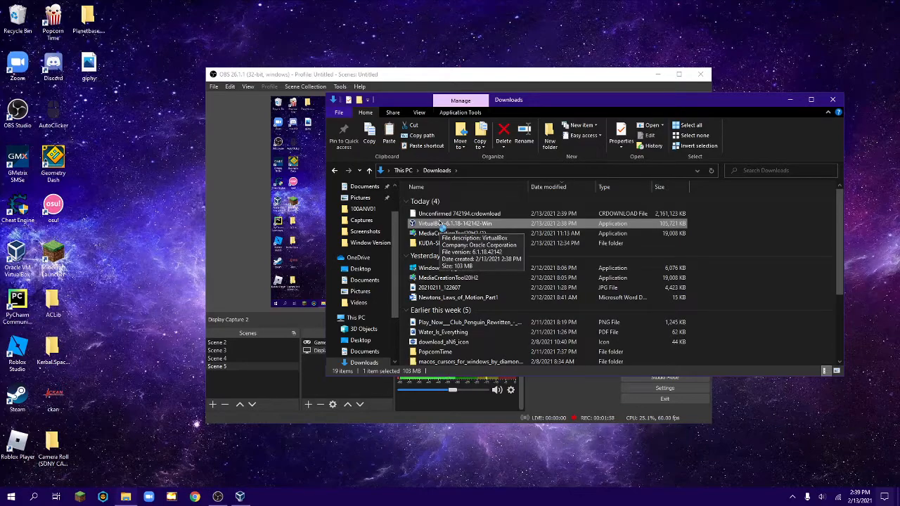
double_click(439, 223)
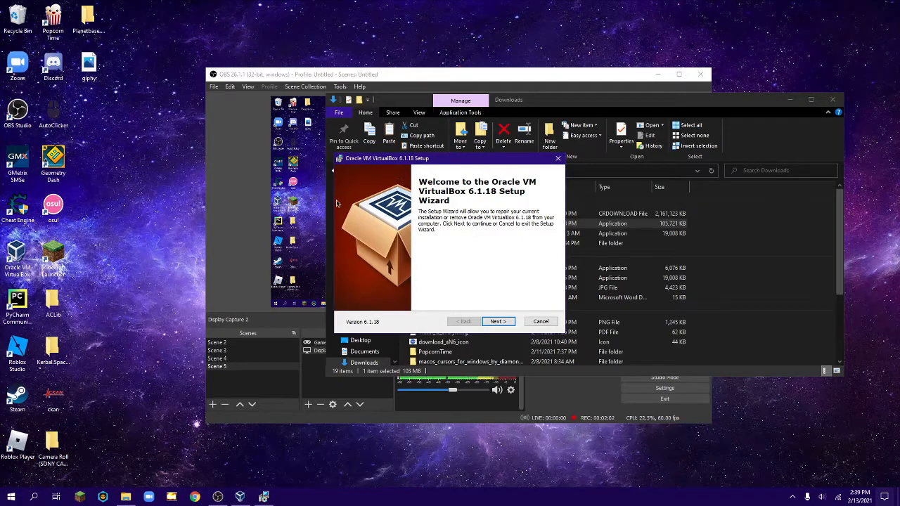
left_click(494, 321)
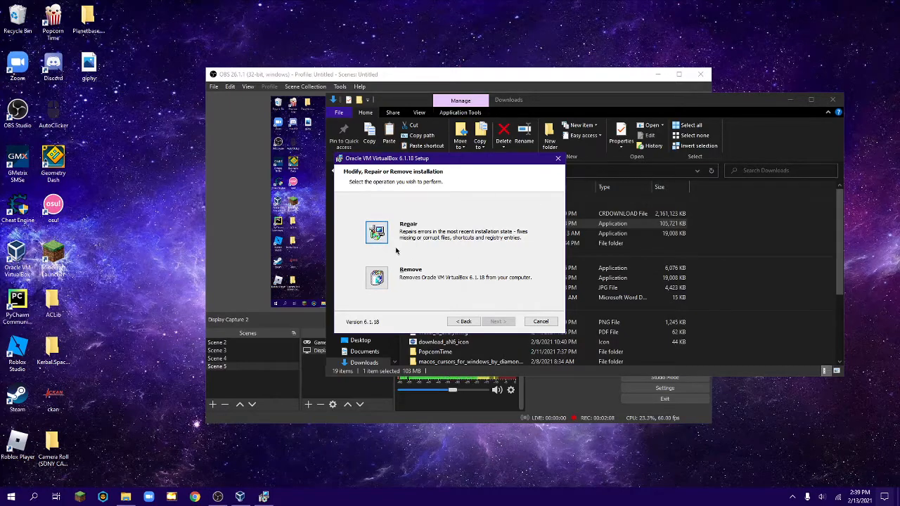
left_click(541, 323)
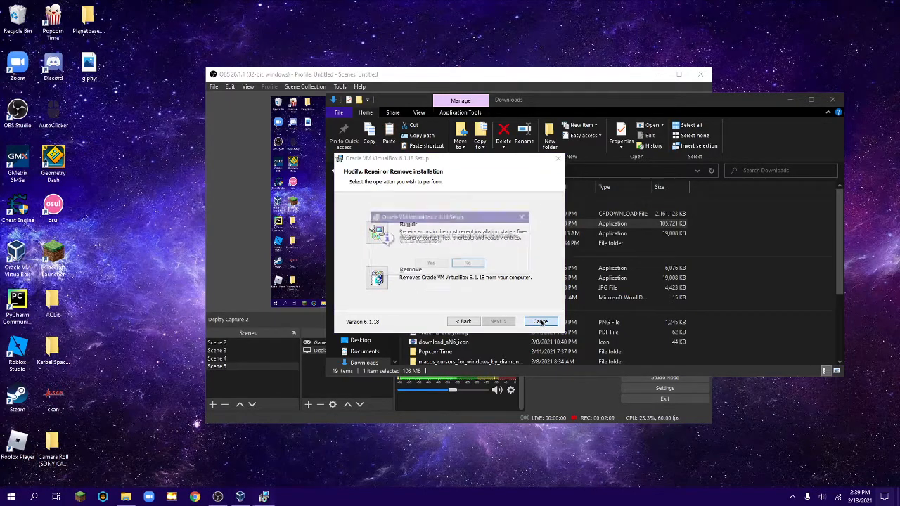
left_click(436, 265)
left_click(499, 321)
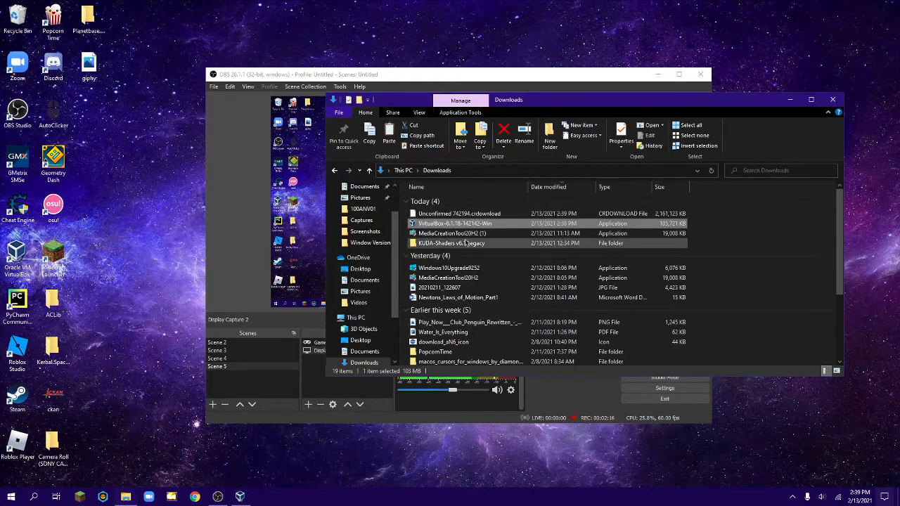
Delete the unconfirmed download and the VirtualBox 6.1.18 installer from the Downloads folder, and close File Explorer.
left_click(710, 203)
left_click_drag(695, 223, 678, 217)
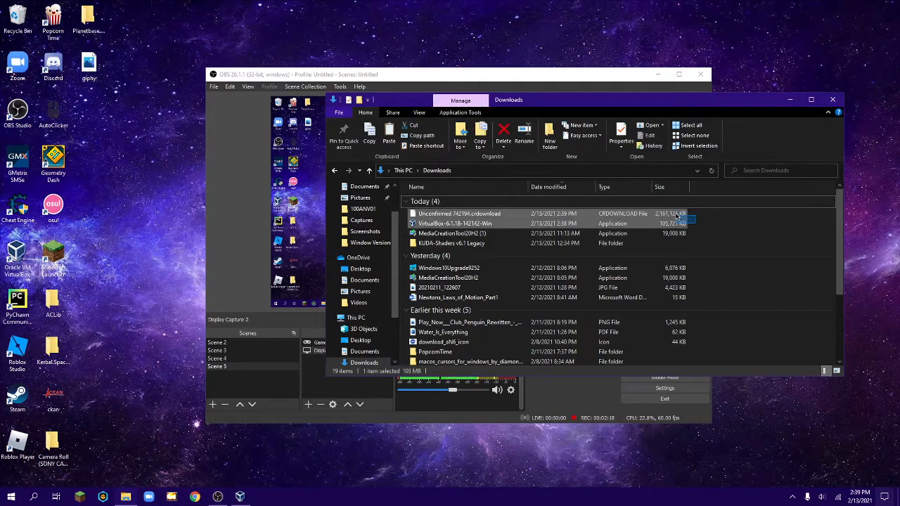
key("Delete")
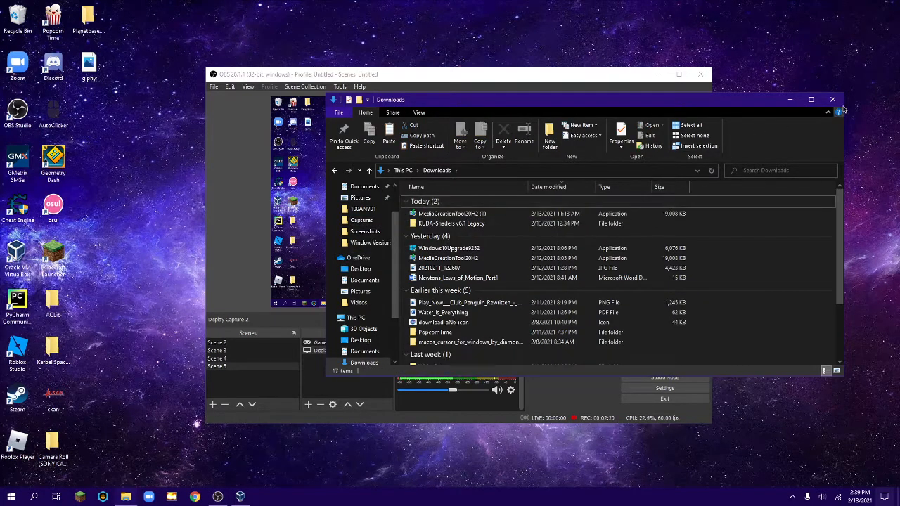
left_click(833, 99)
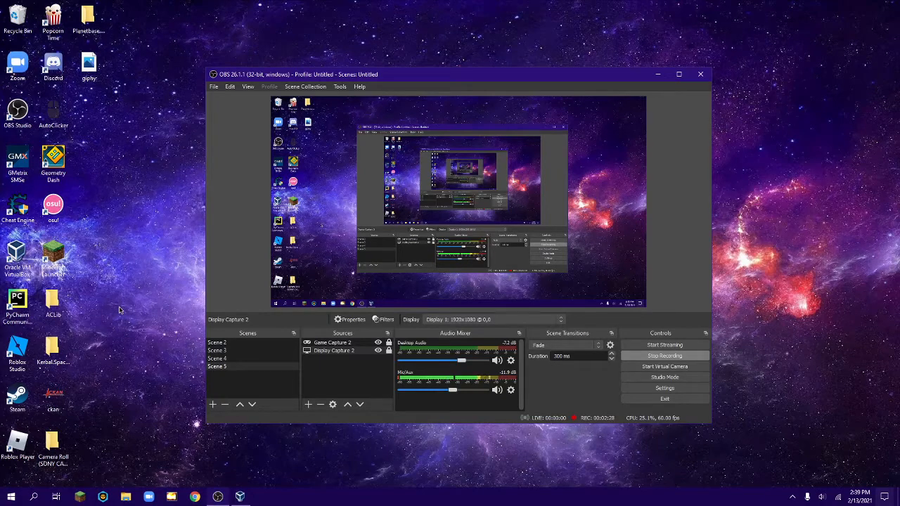
Create a new folder on the desktop.
right_click(1, 334)
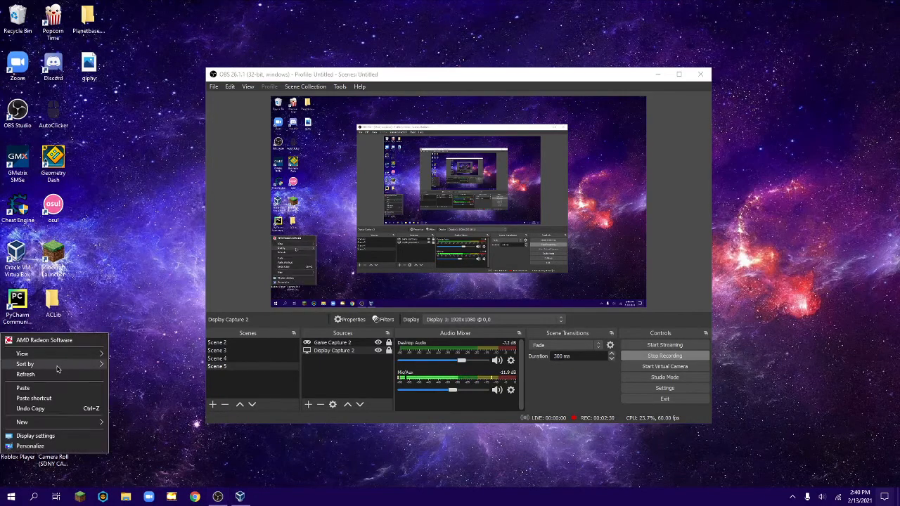
mouse_move(70, 422)
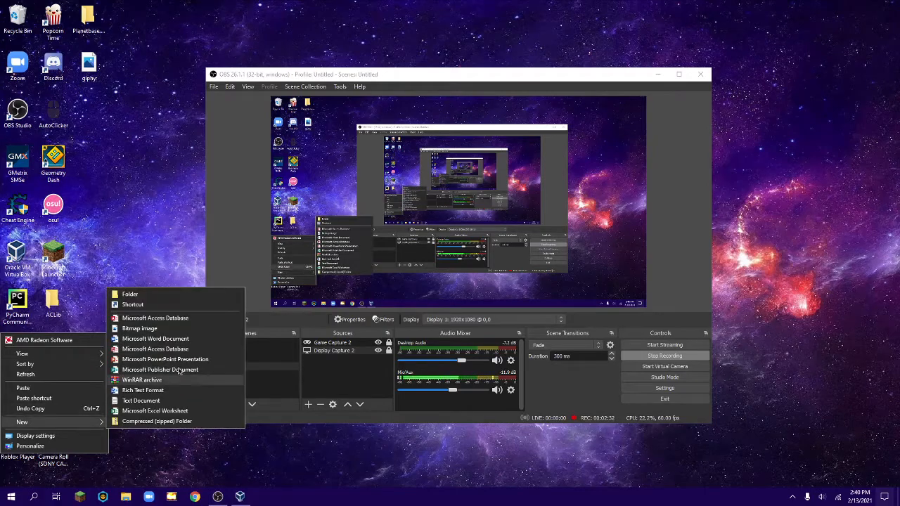
left_click(134, 297)
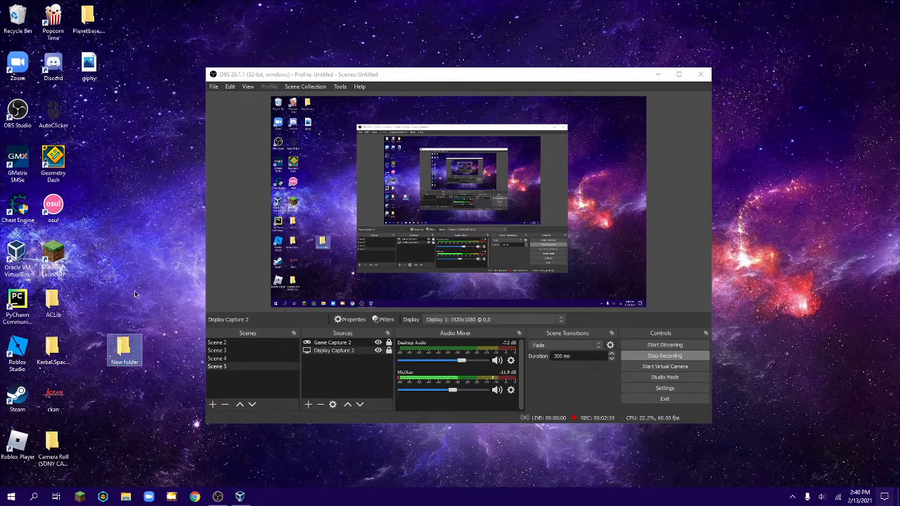
Look through the Downloads folder and the Window Versions for virtualbox folder in File Explorer.
left_click(125, 497)
left_click(363, 216)
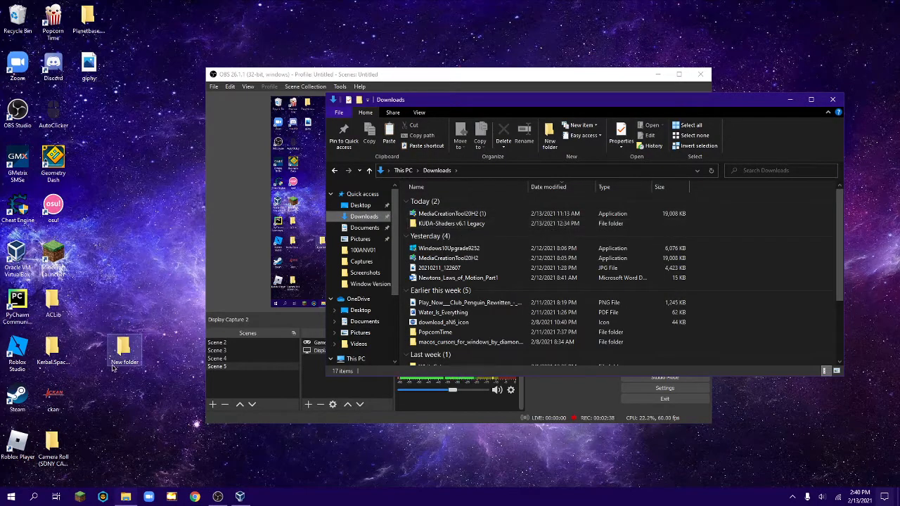
left_click(368, 283)
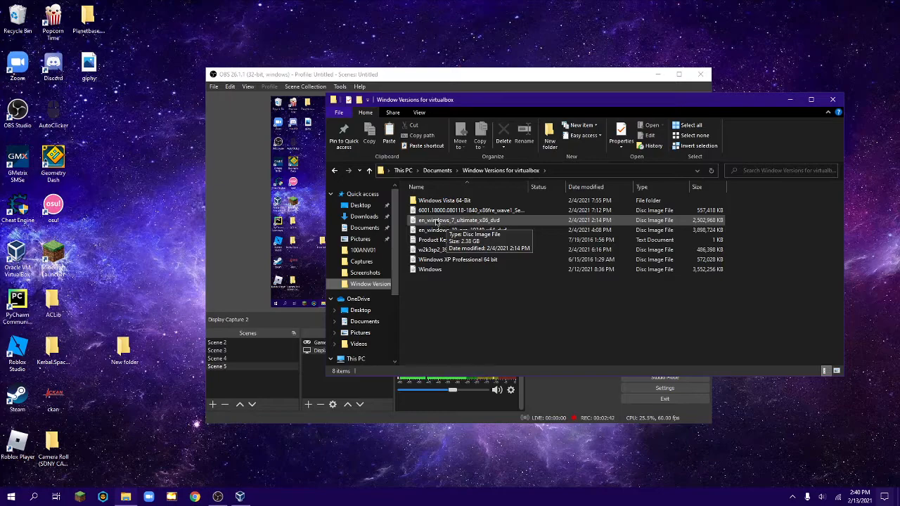
left_click(833, 99)
Delete the new, empty folder from the desktop.
left_click(124, 348)
left_click(126, 351)
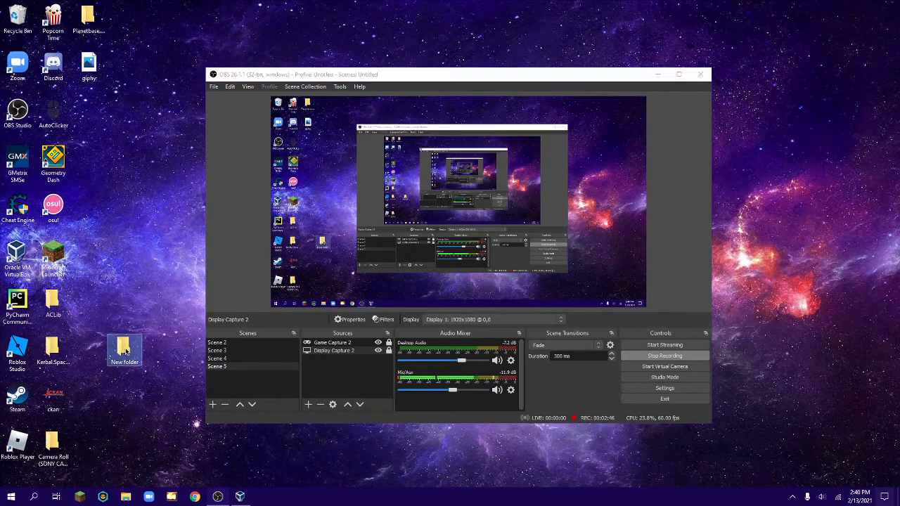
key("Delete")
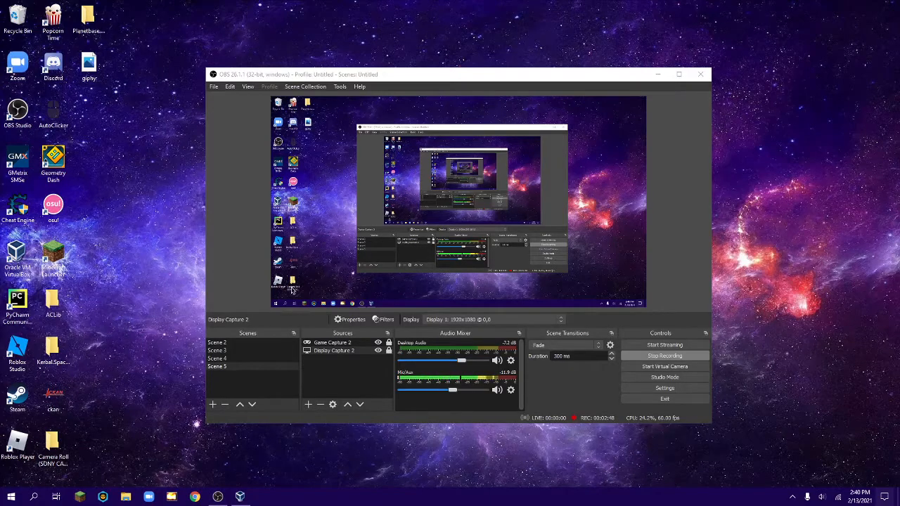
Switch to VirtualBox Manager and start a new Microsoft Windows virtual machine named Windows 7(2), version Windows 7 (64-bit).
left_click(657, 74)
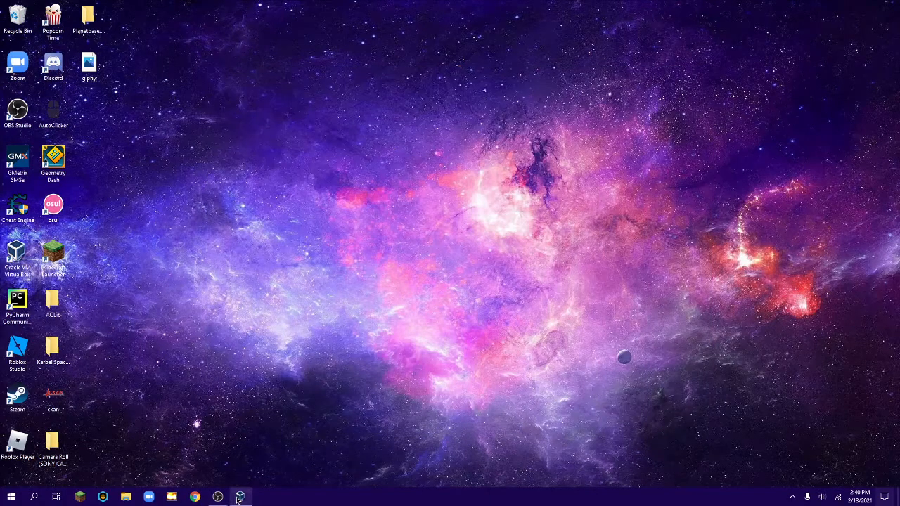
left_click(240, 497)
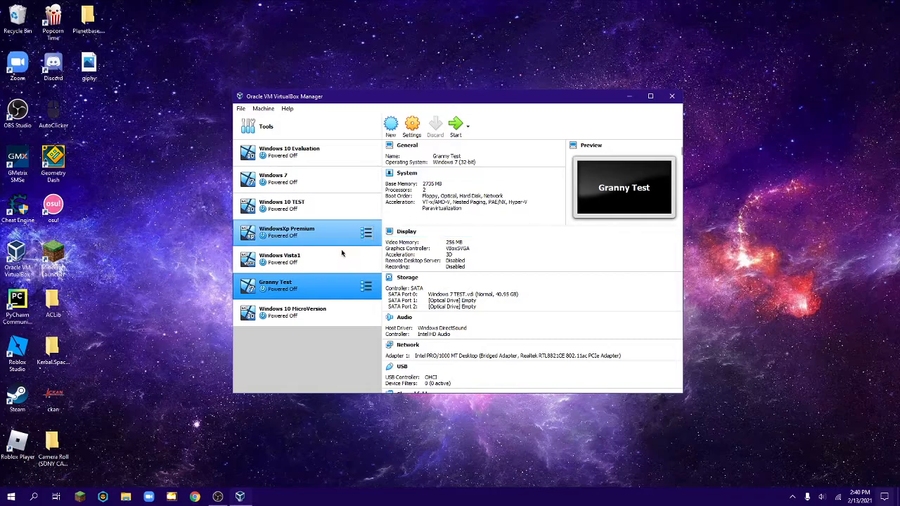
left_click(392, 129)
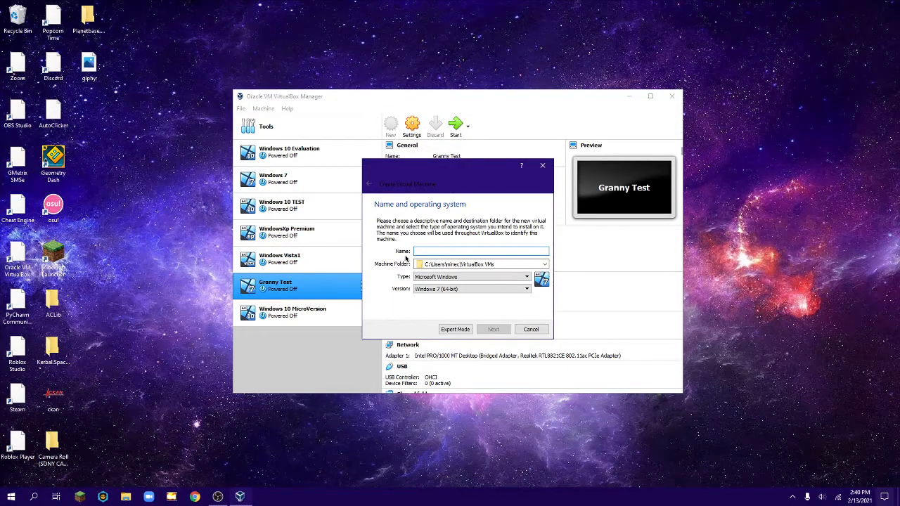
type("Windows 7(2")
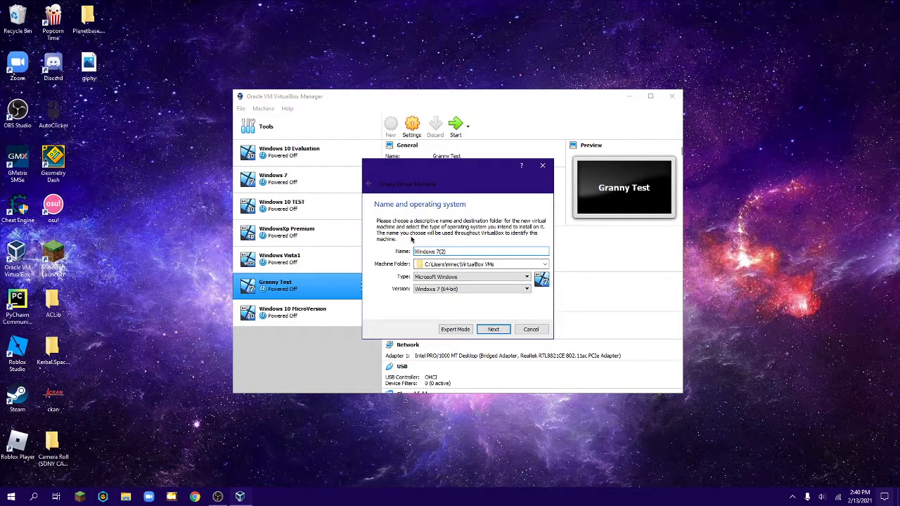
left_click(443, 289)
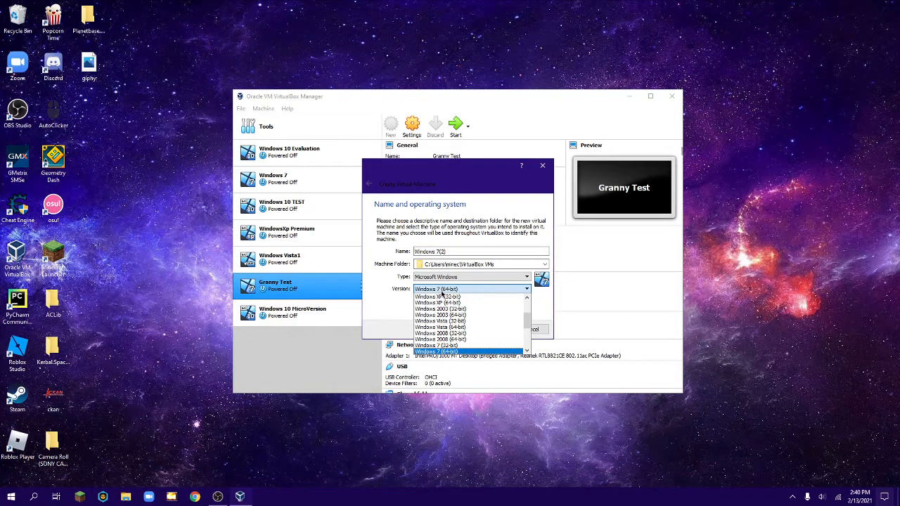
left_click(438, 350)
left_click(492, 330)
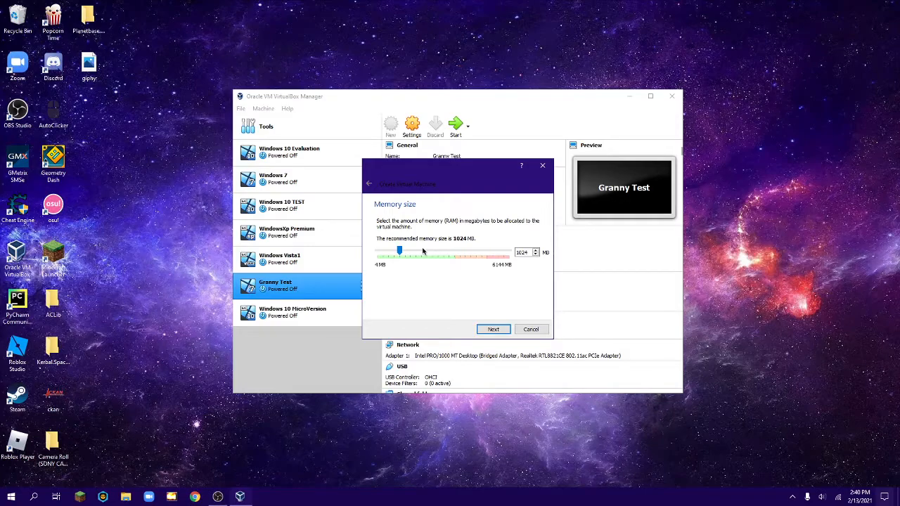
Set the new virtual machine's memory size to 1024 MB and continue to the hard disk options.
left_click_drag(419, 249, 398, 251)
left_click(494, 329)
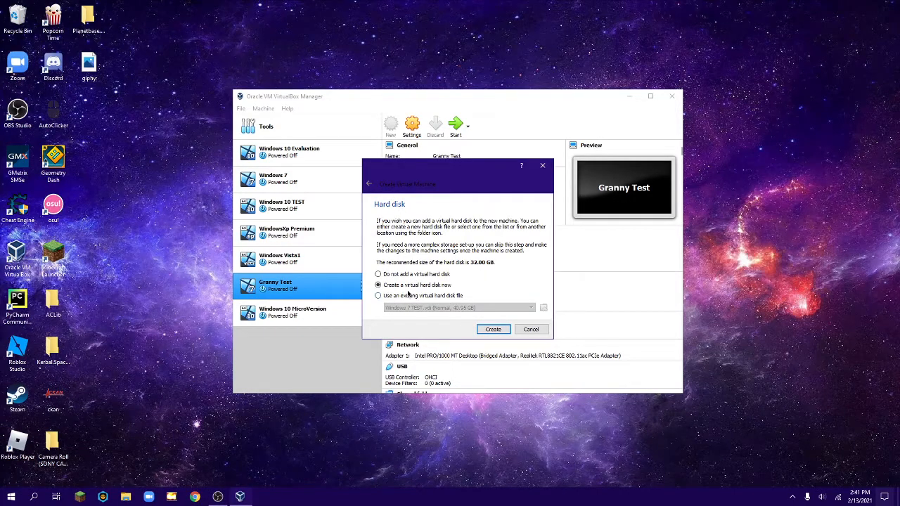
Create a dynamically allocated VDI virtual hard disk of about 32 GB for the new Windows 7(2) machine.
left_click(492, 331)
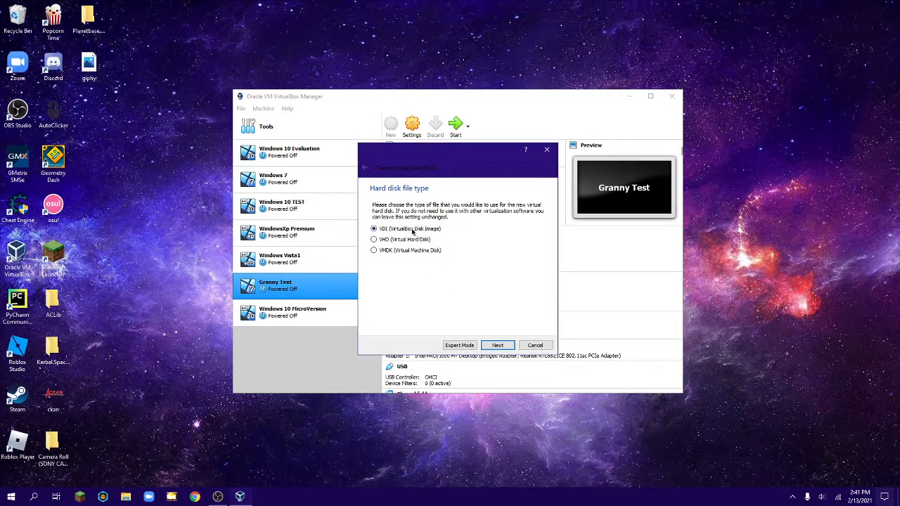
left_click(497, 346)
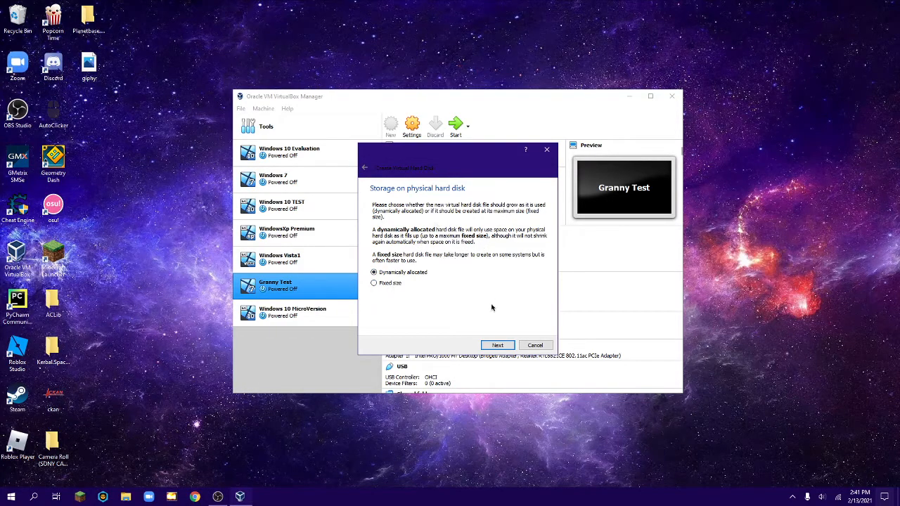
left_click(493, 346)
mouse_move(462, 256)
left_mouse_down()
mouse_move(470, 257)
mouse_move(446, 259)
mouse_move(462, 257)
left_mouse_up()
left_click(497, 344)
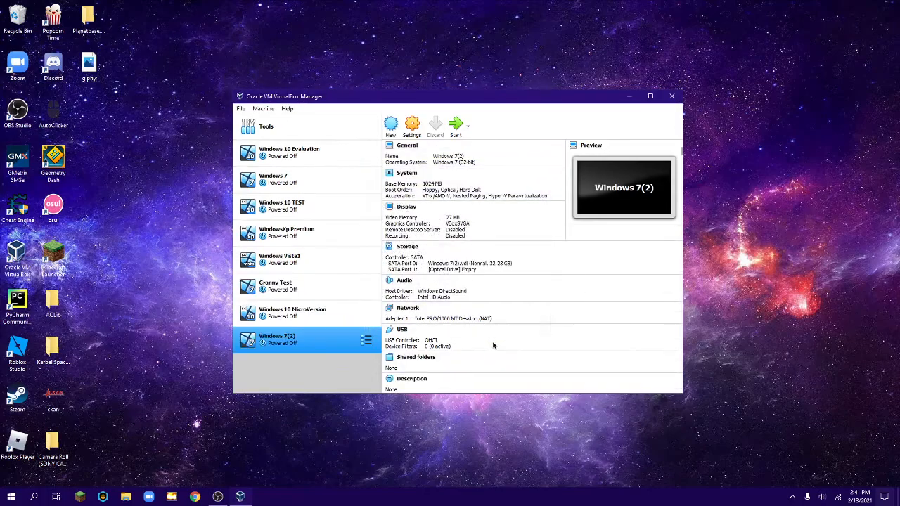
Attach en_windows_7_ultimate_x86_dvd from the Window Versions for virtualbox folder in Documents to the empty optical drive of Windows 7(2).
left_click(411, 131)
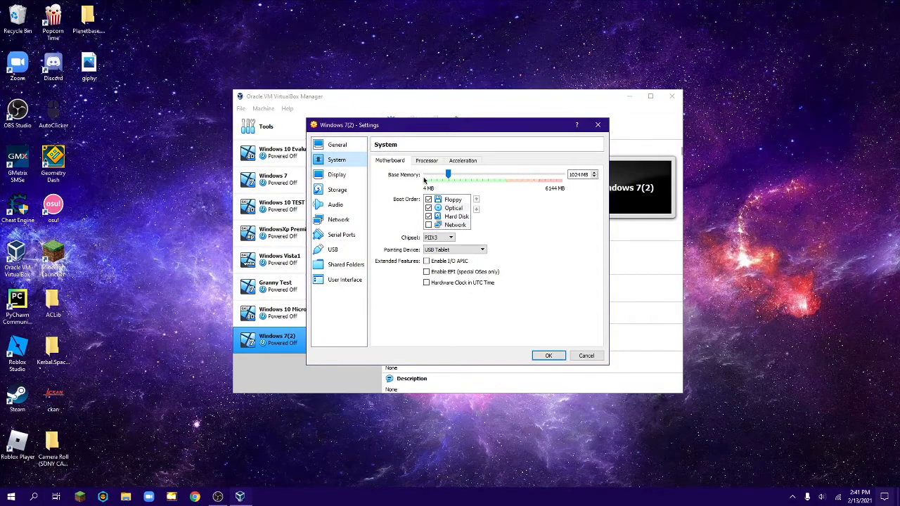
left_click(343, 190)
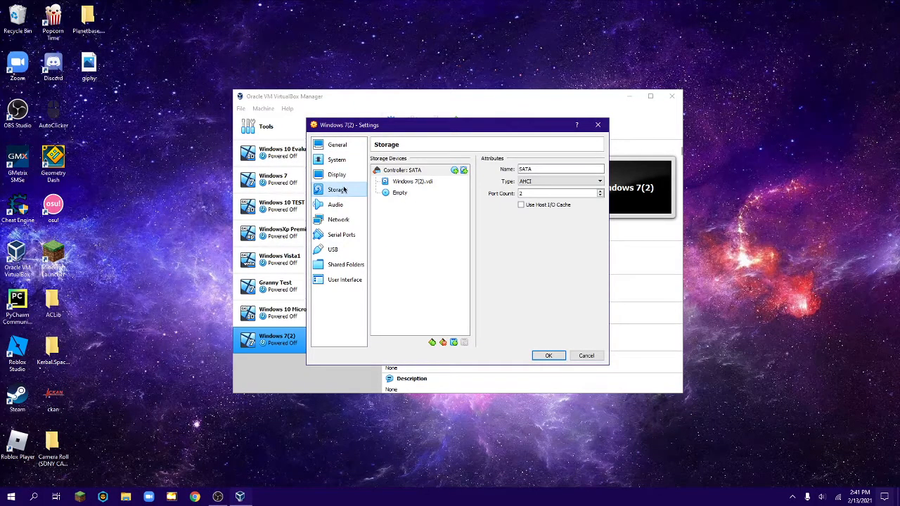
left_click(402, 194)
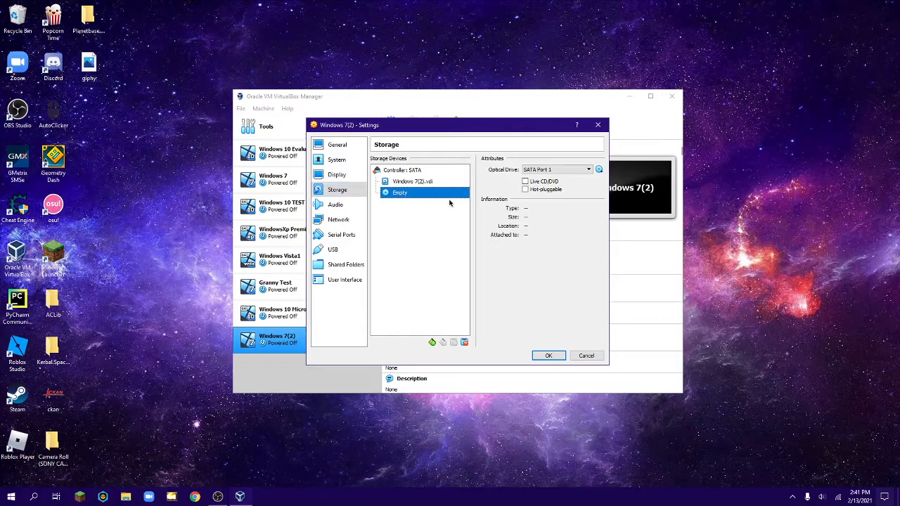
left_click(599, 171)
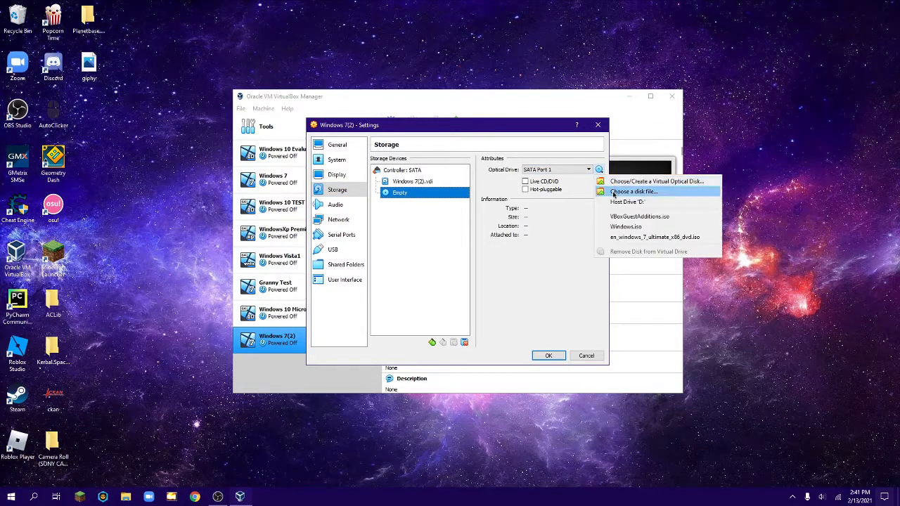
left_click(617, 187)
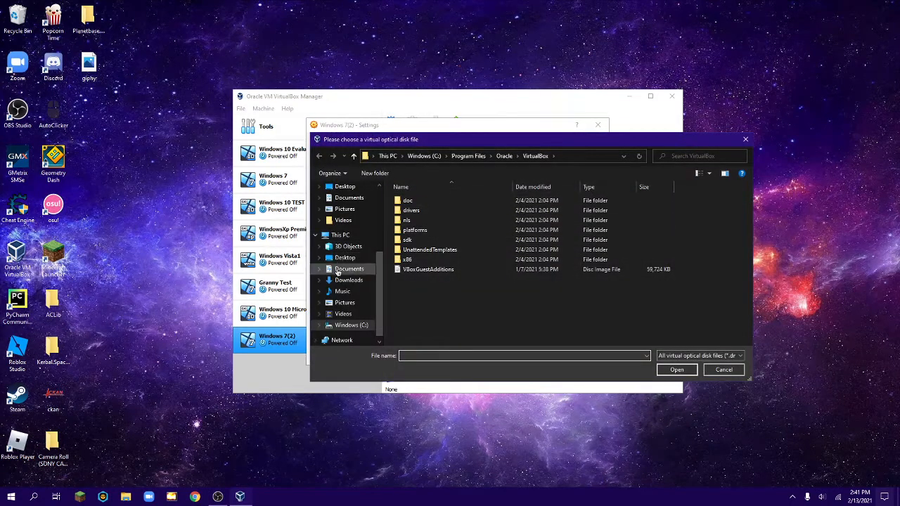
scroll(345, 306, "down", 1)
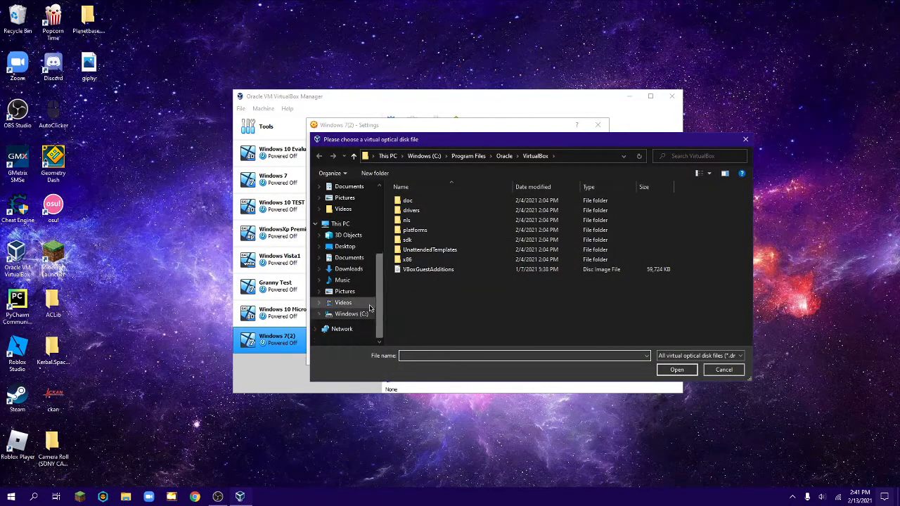
left_click(349, 258)
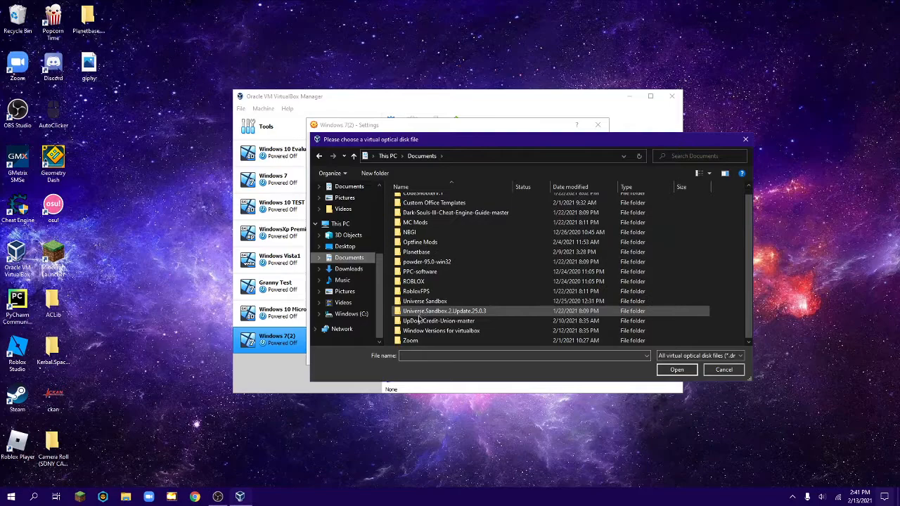
double_click(420, 331)
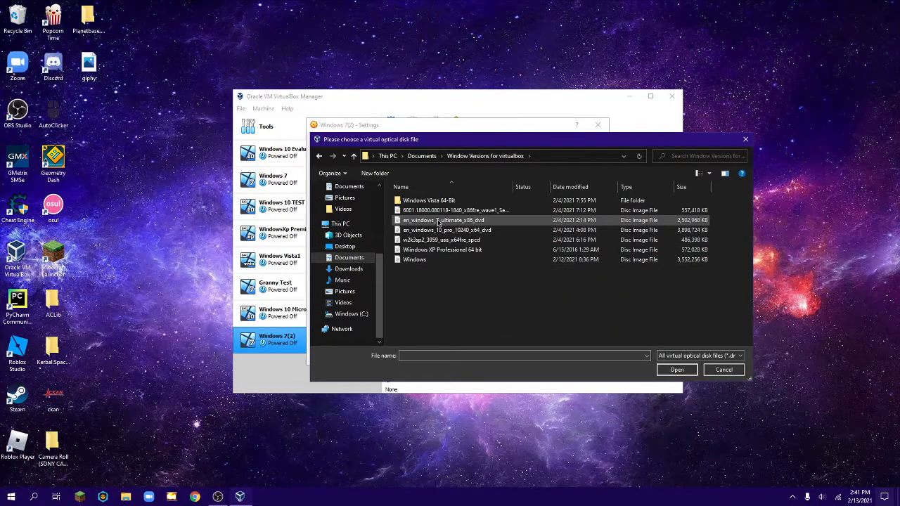
double_click(439, 221)
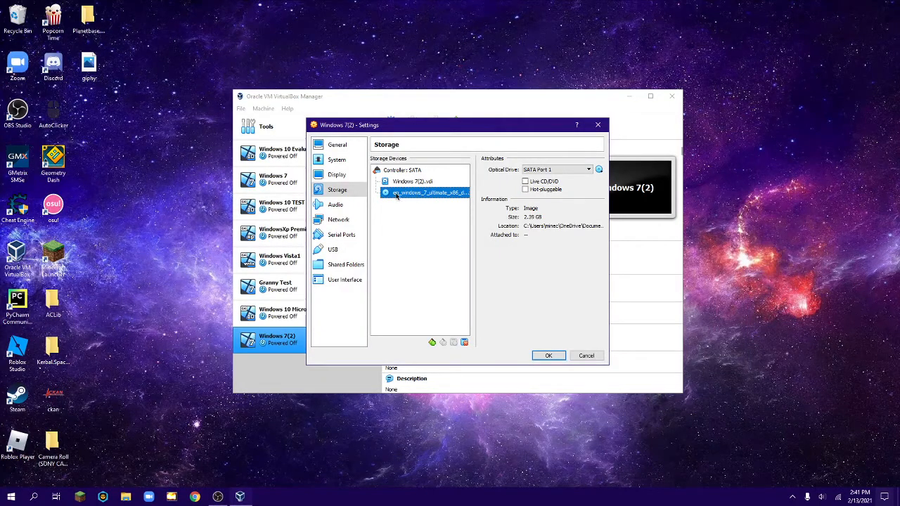
Enable 3D acceleration for the virtual machine's display and set its video memory to 256 MB.
left_click(337, 174)
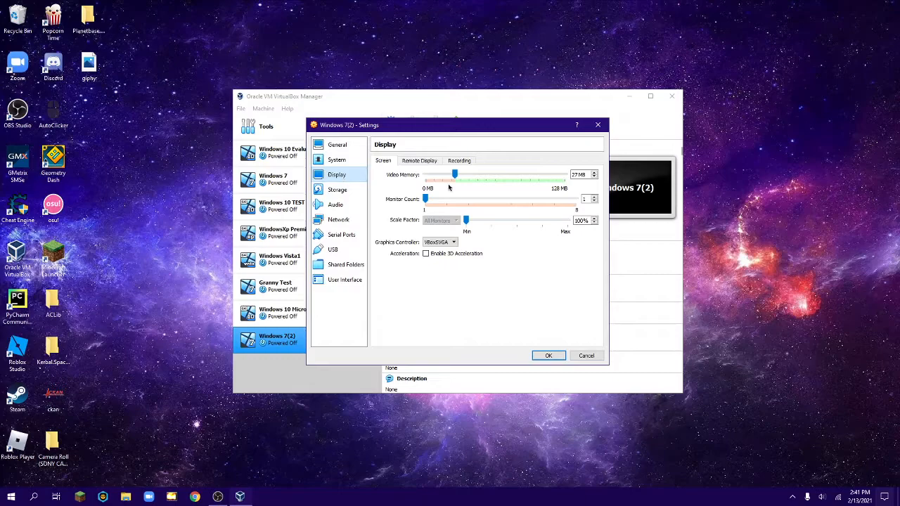
left_click(425, 254)
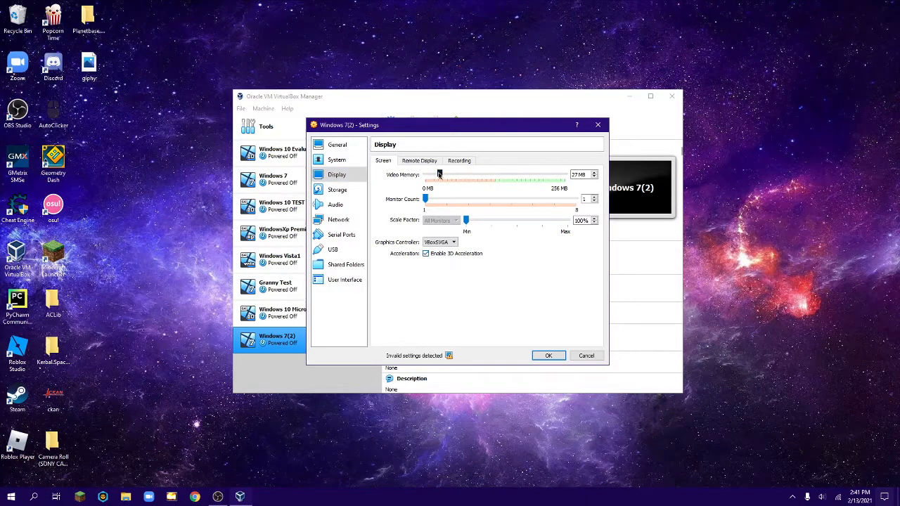
left_click_drag(439, 174, 588, 175)
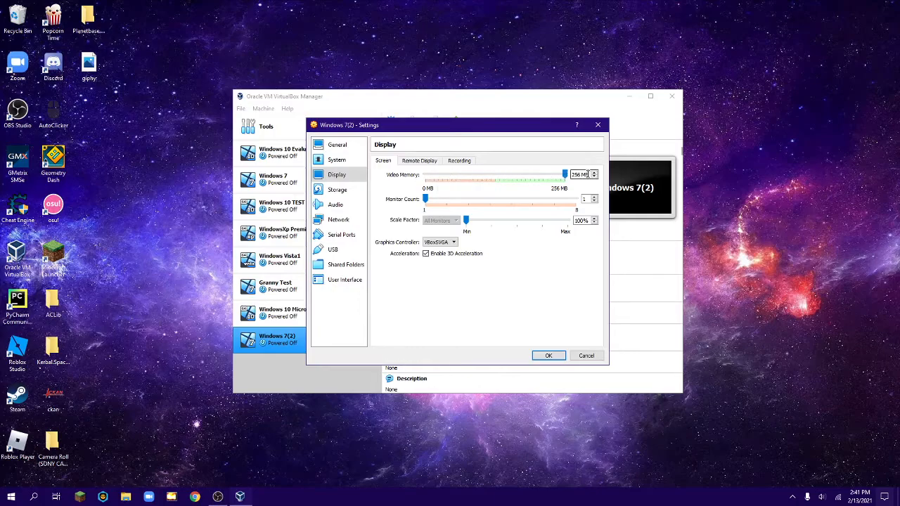
Examine the machine's System, General, Display, Storage, Network, Serial Ports, USB and User Interface settings.
left_click(338, 161)
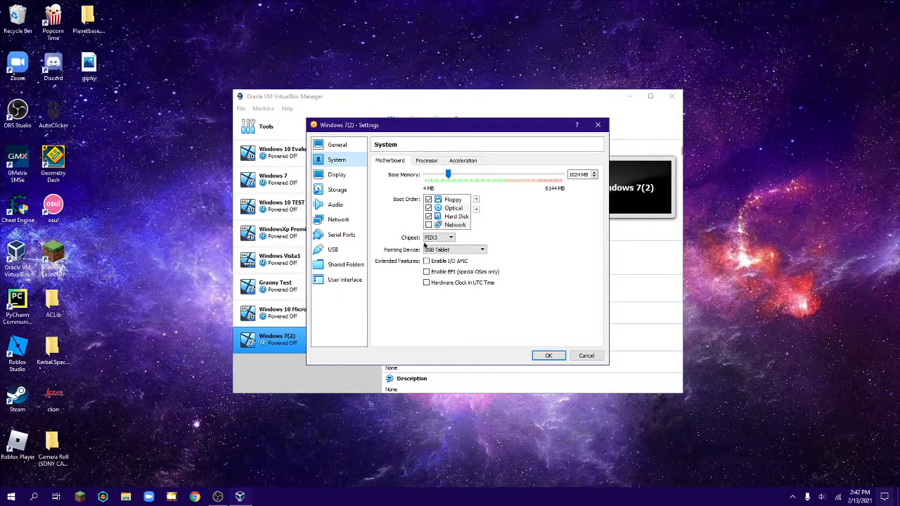
left_click(427, 161)
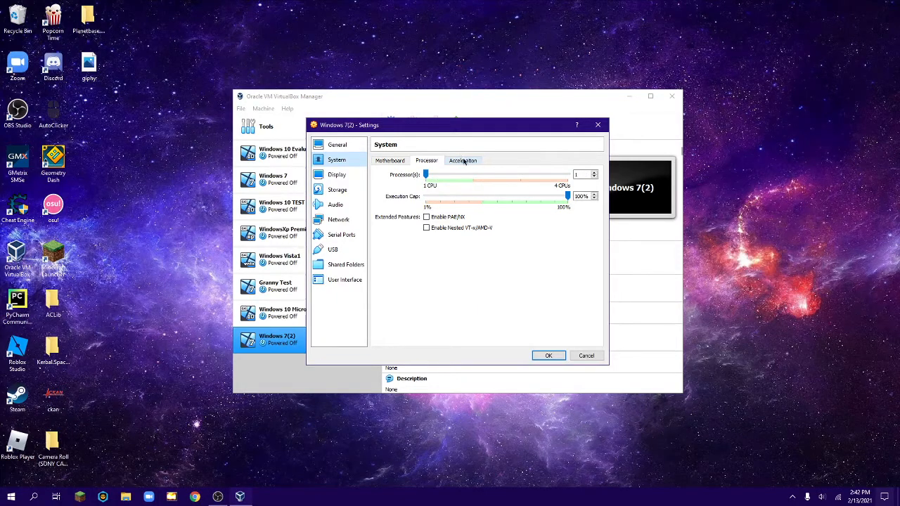
mouse_move(426, 175)
left_mouse_down()
mouse_move(533, 173)
mouse_move(426, 181)
left_mouse_up()
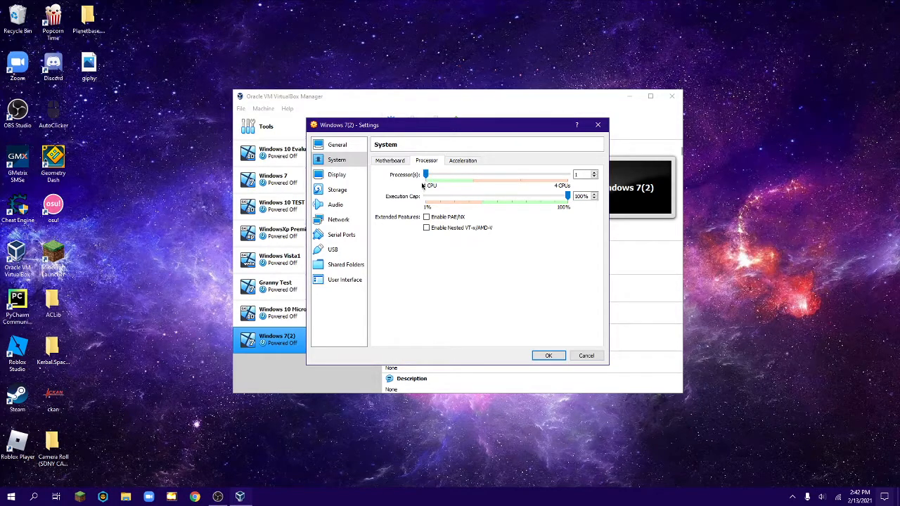
left_click(336, 145)
left_click(343, 176)
left_click(337, 190)
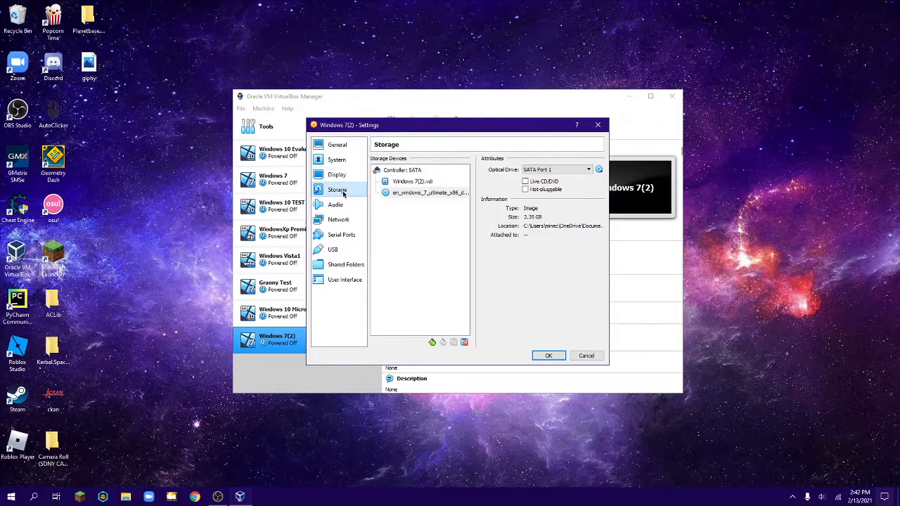
left_click(339, 219)
left_click(341, 235)
left_click(333, 250)
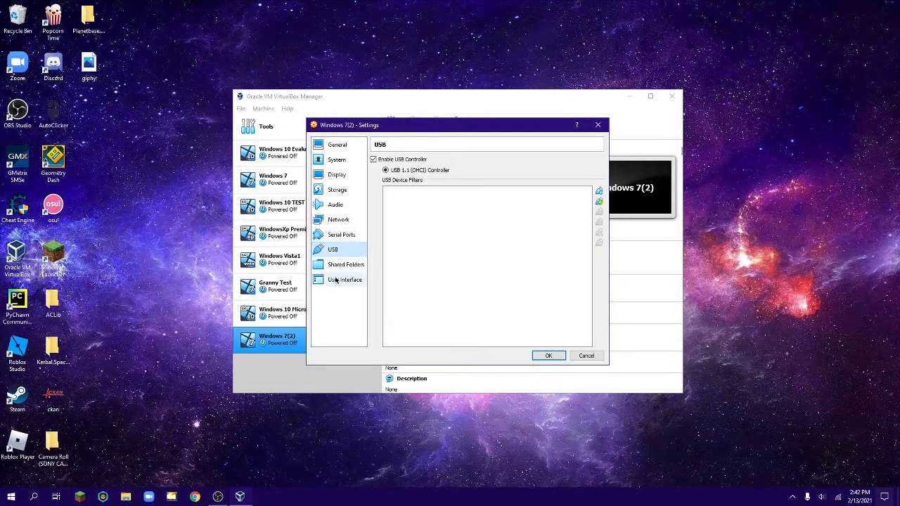
left_click(344, 280)
Save the settings and start Windows 7(2) with en_windows_7_ultimate_x86_dvd.iso as the start-up disk.
left_click(548, 356)
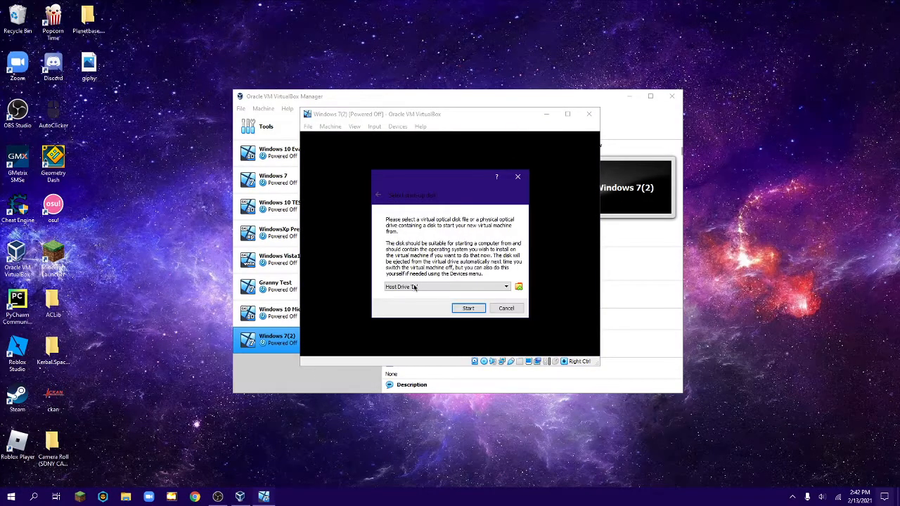
left_click(415, 286)
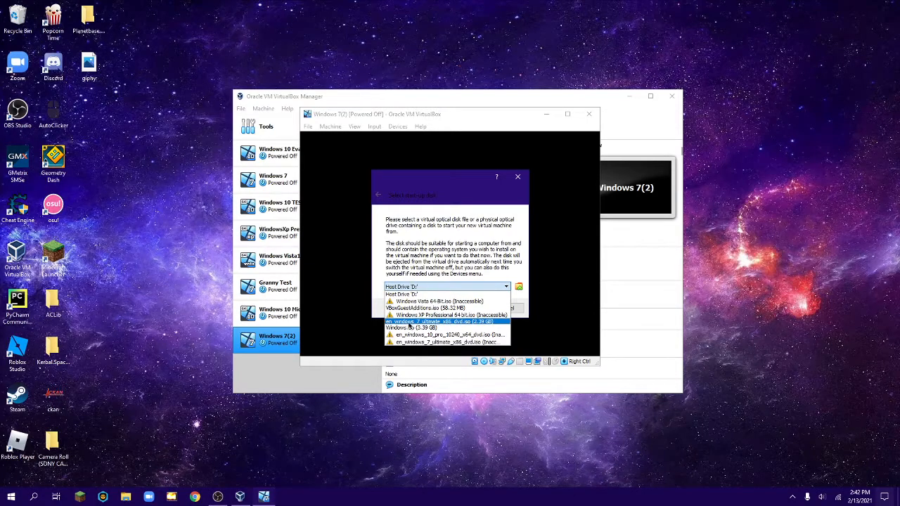
left_click(408, 323)
left_click(469, 308)
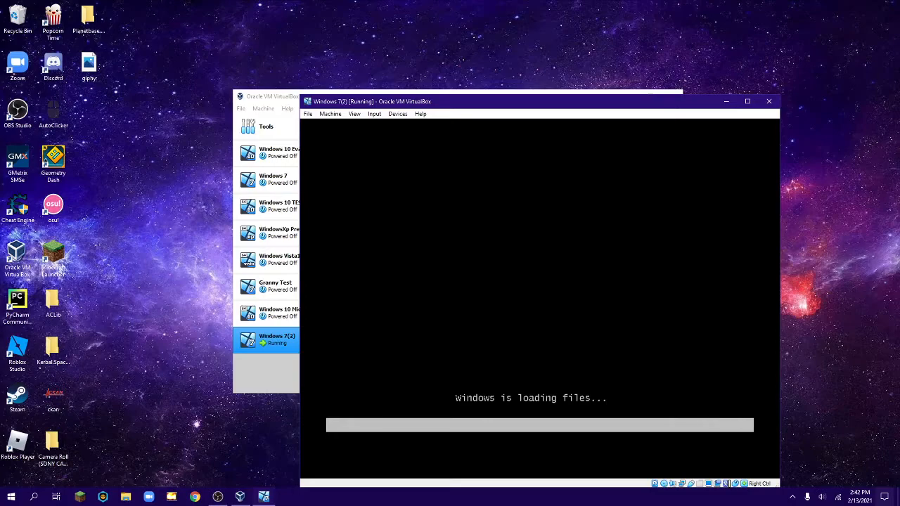
left_click_drag(494, 105, 399, 50)
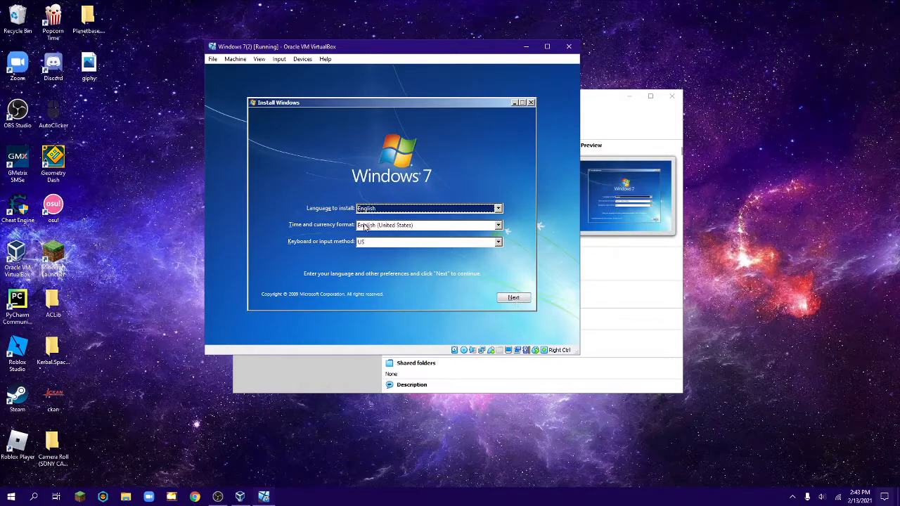
Start the Windows 7 installation with English, English (United States) and US keyboard, and accept the license terms.
left_click(512, 298)
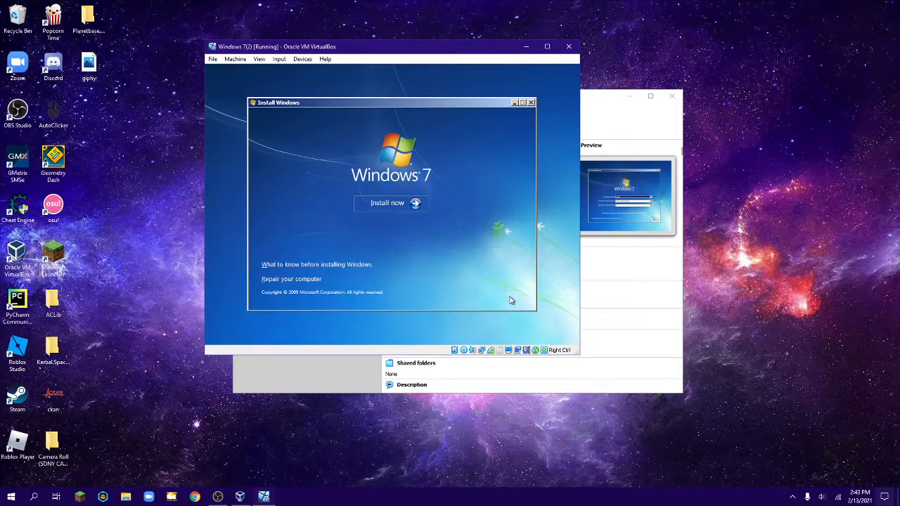
left_click(386, 204)
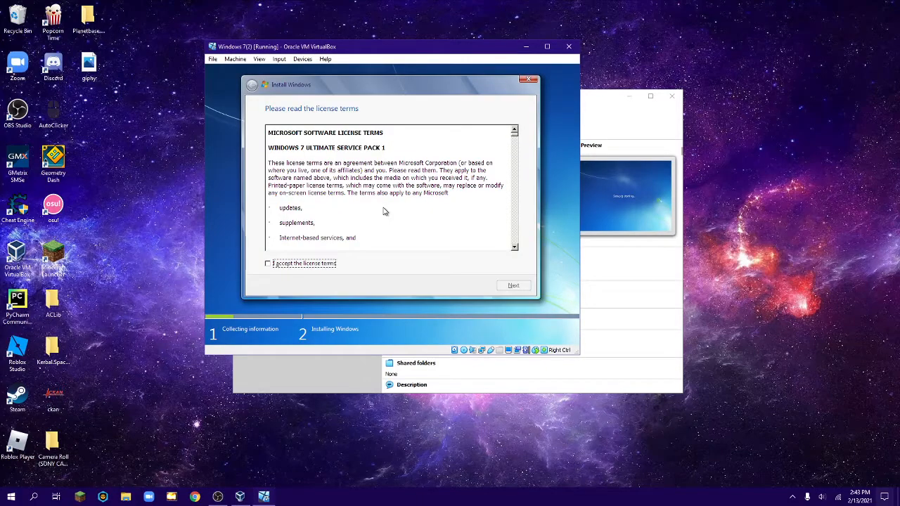
left_click(268, 265)
left_click(502, 286)
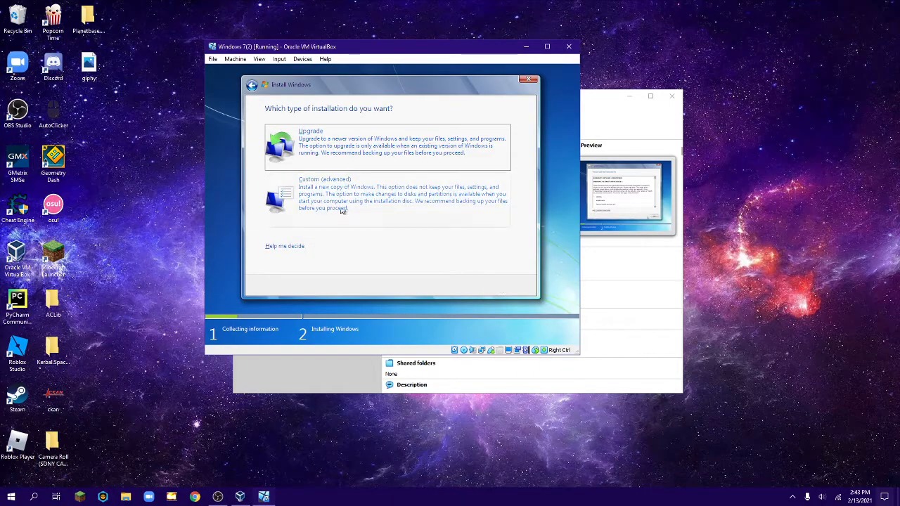
Choose the Custom (advanced) installation and install Windows on Disk 0 Unallocated Space.
left_click(316, 195)
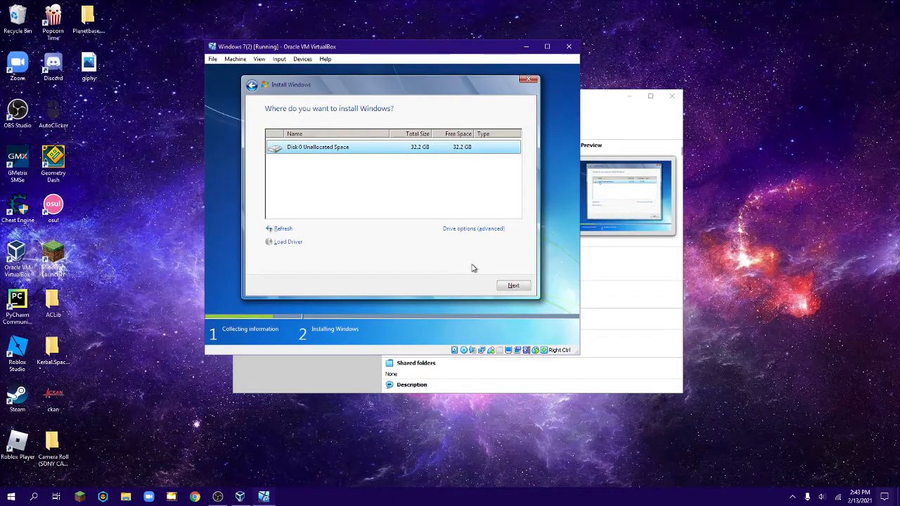
left_click(514, 286)
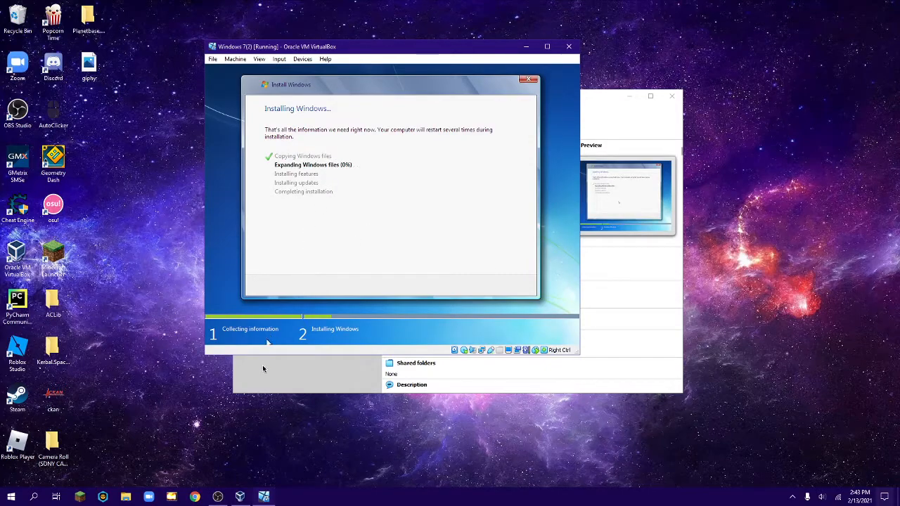
left_click(218, 497)
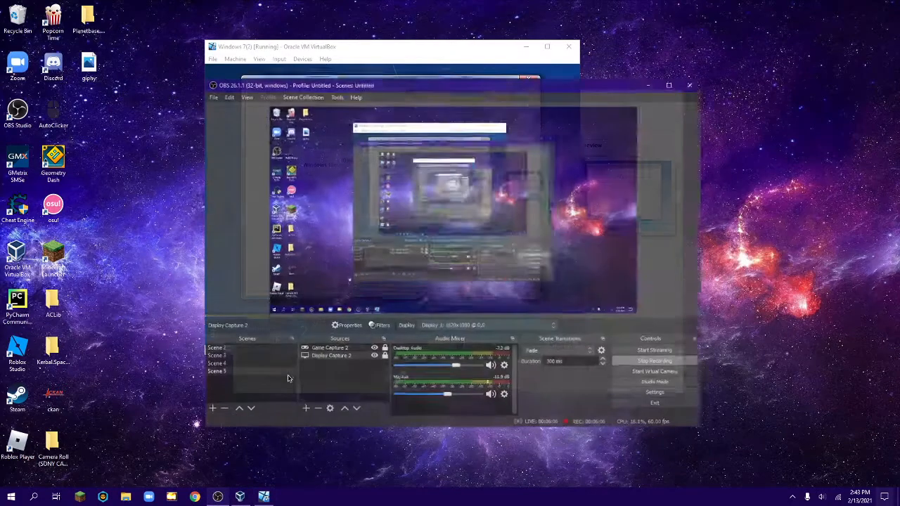